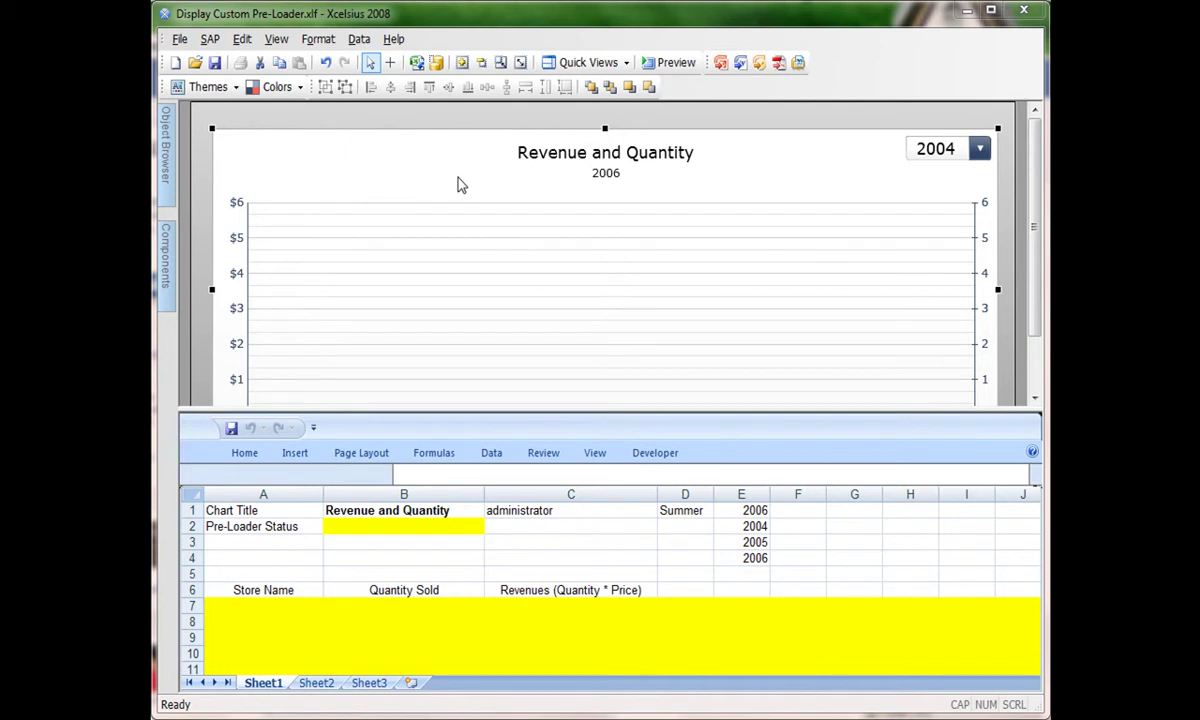
Step: Review the Revenue query's login, password and year input cells and output rows, then show its Usage settings
left_click(437, 63)
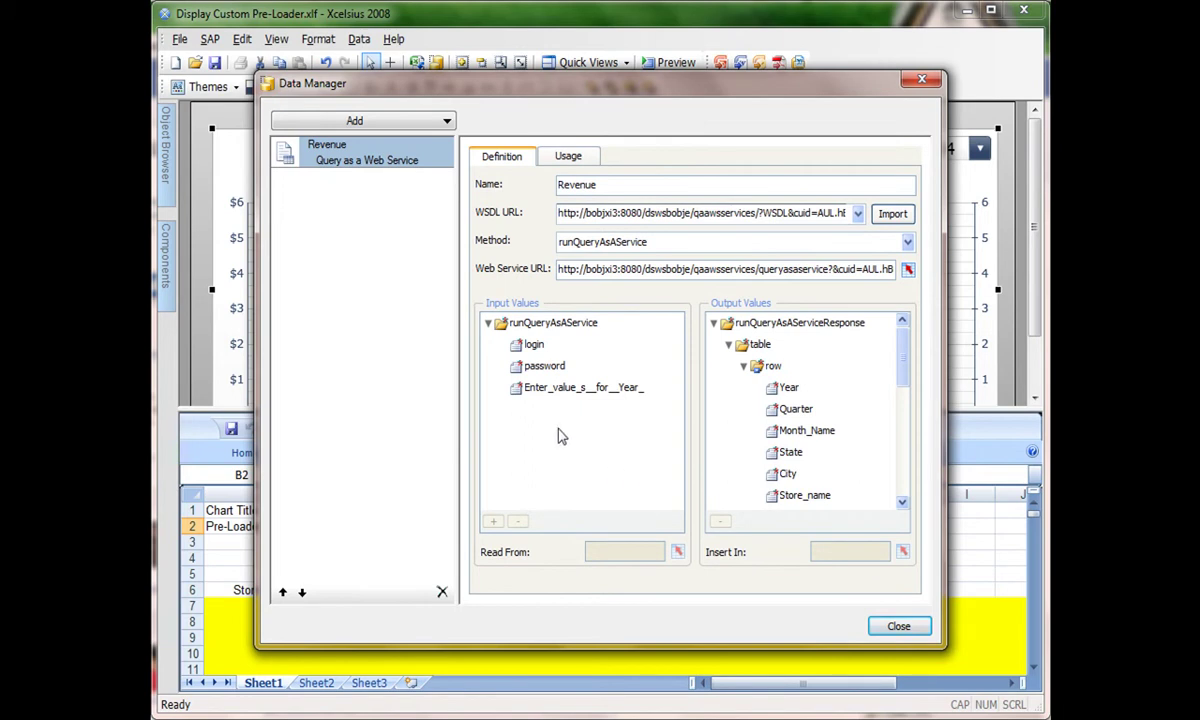
left_click(536, 344)
left_click(540, 368)
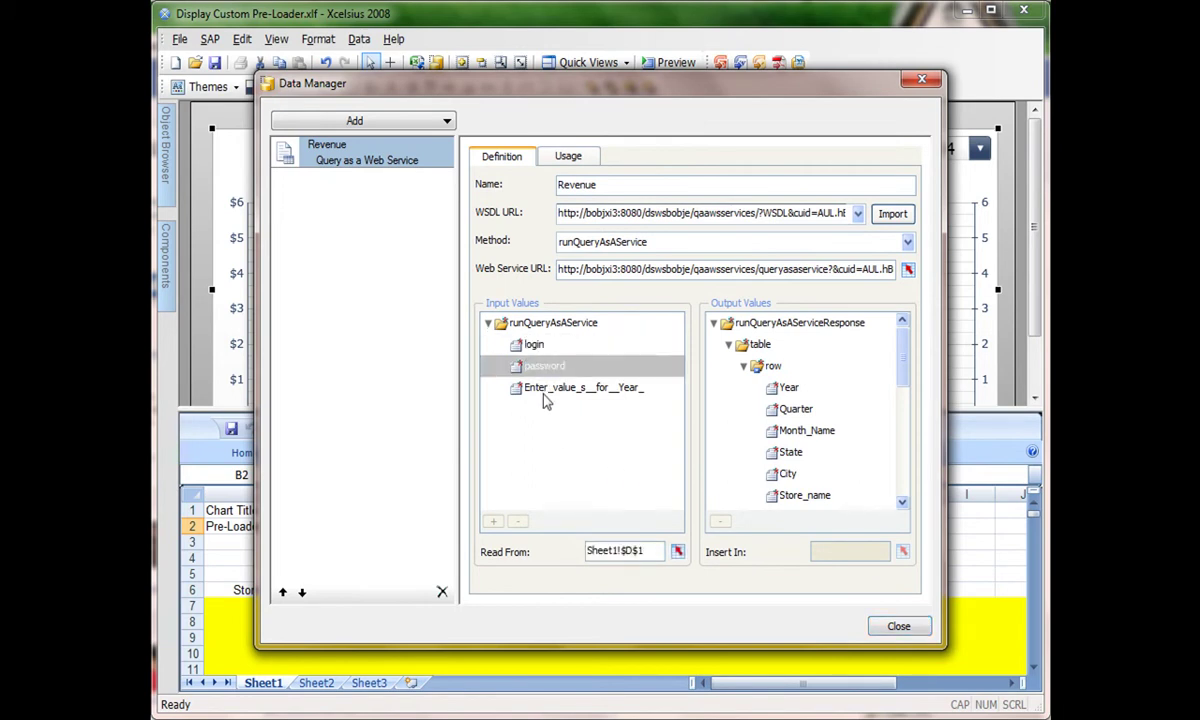
left_click(548, 390)
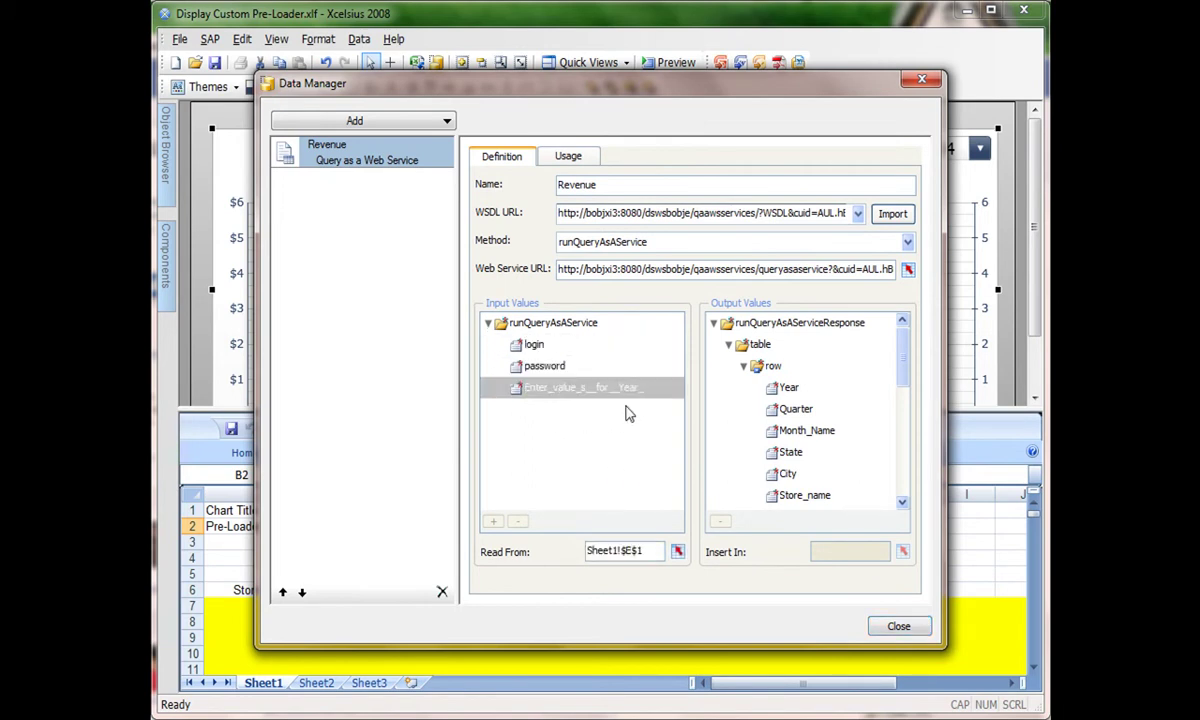
left_click(772, 366)
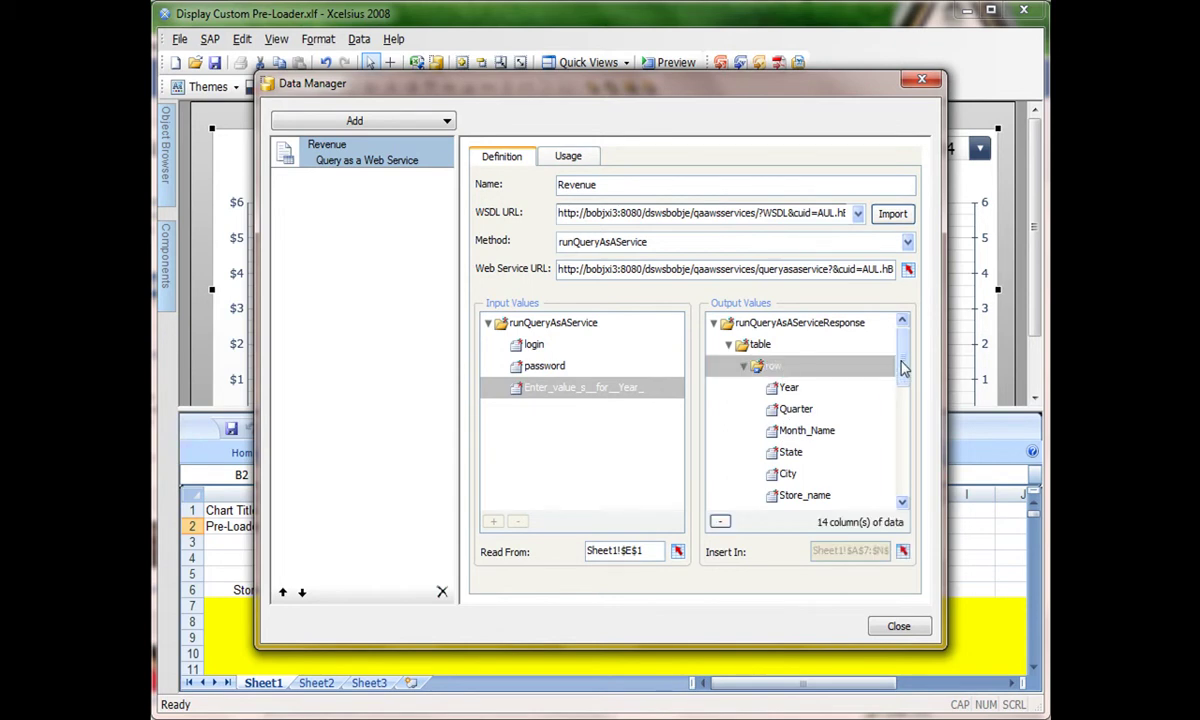
mouse_move(900, 364)
left_mouse_down()
mouse_move(903, 444)
mouse_move(910, 362)
left_mouse_up()
left_click(564, 160)
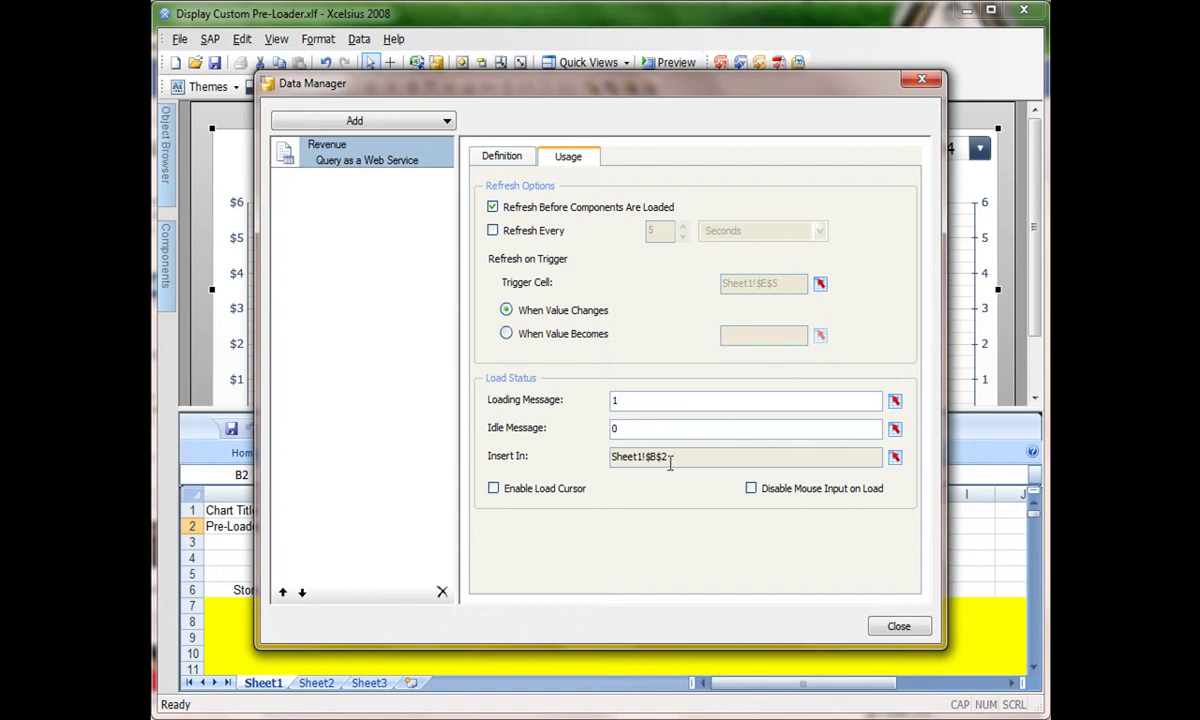
Step: Set the Revenue load status to 1 while loading and 0 when idle, inserted into Sheet1!$B$2
left_click(632, 398)
left_click(628, 430)
left_click(893, 457)
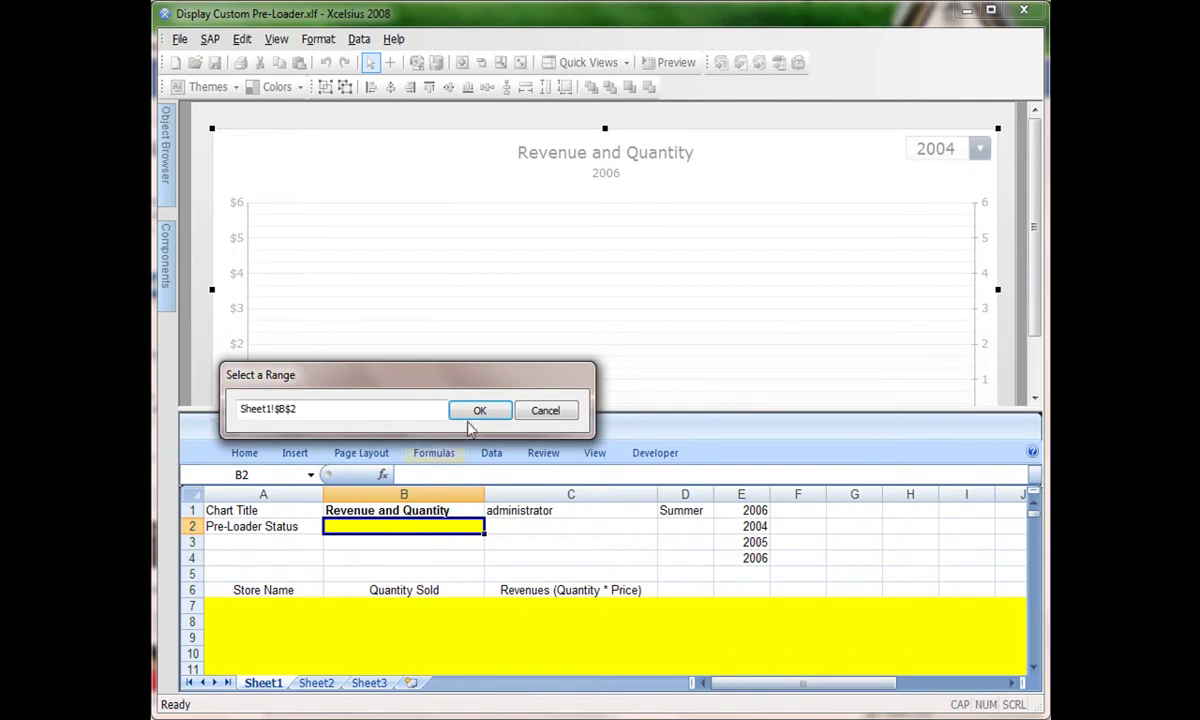
left_click(479, 412)
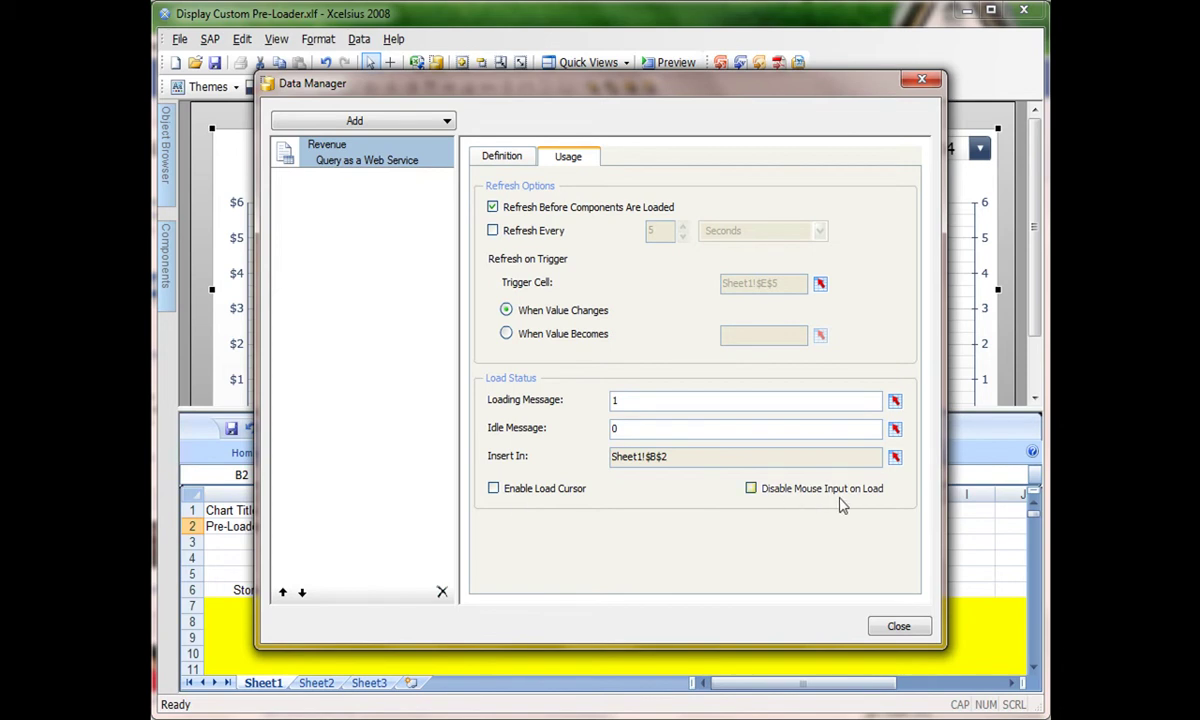
Step: Close the Data Manager and place an Art and Backgrounds Image Component at the chart's top-left
left_click(899, 626)
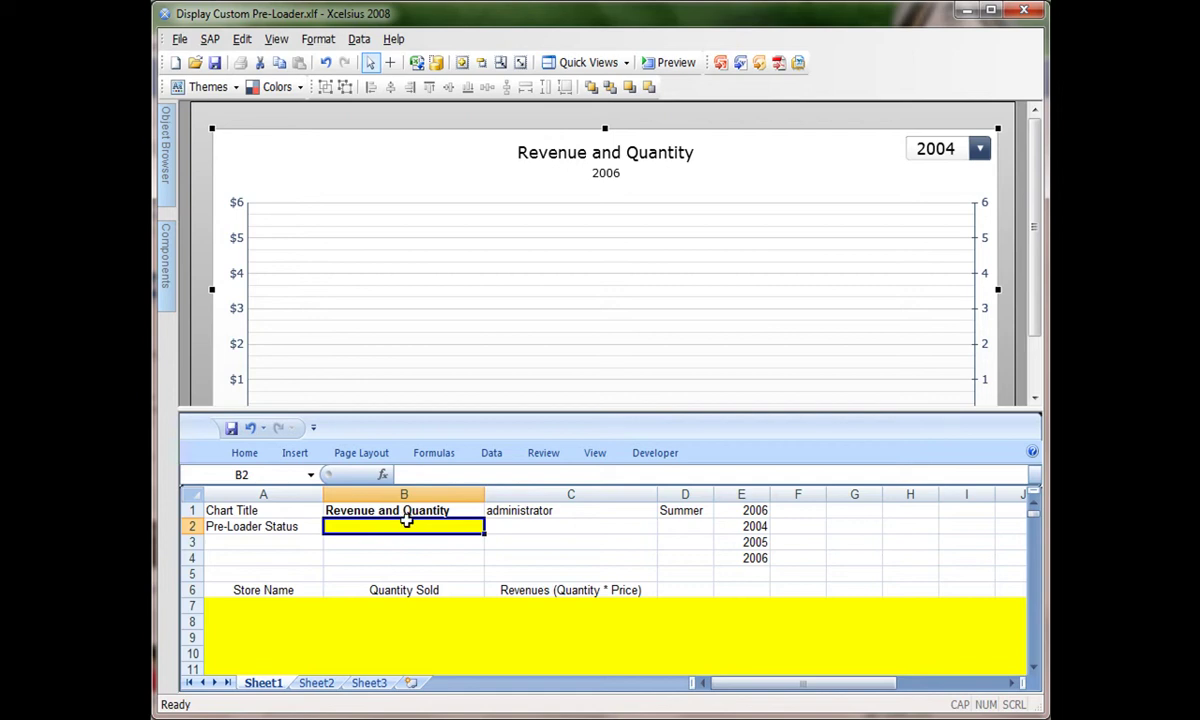
left_click(170, 247)
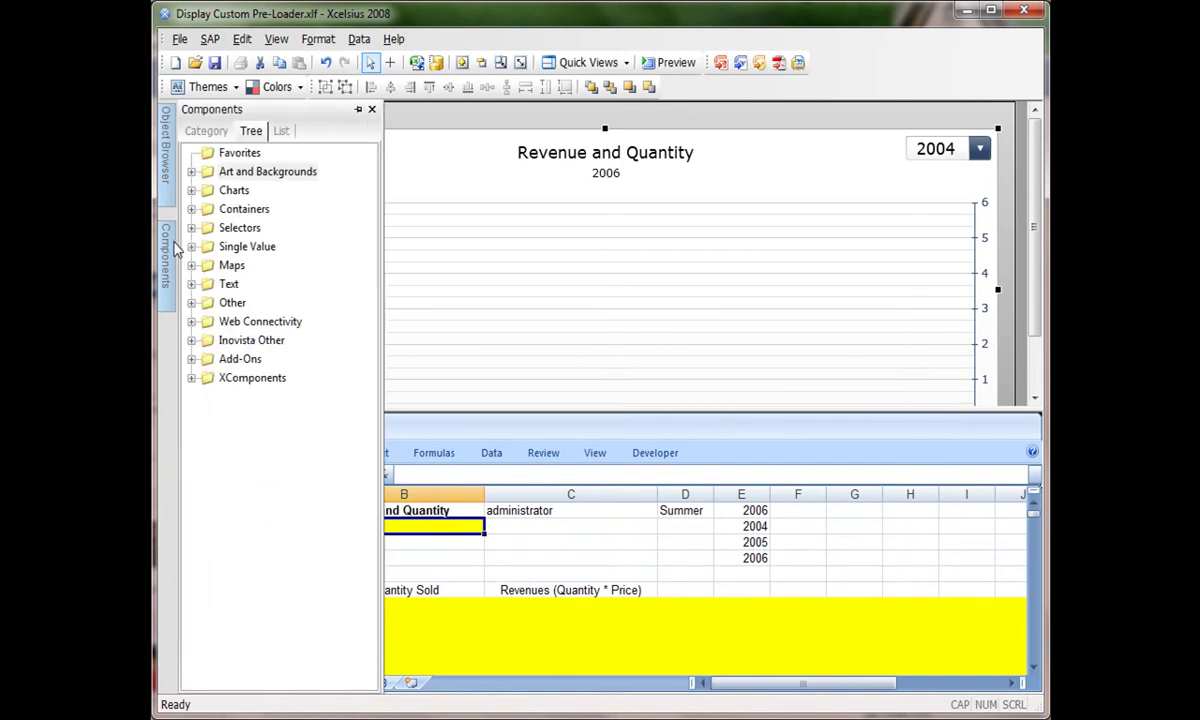
left_click(191, 172)
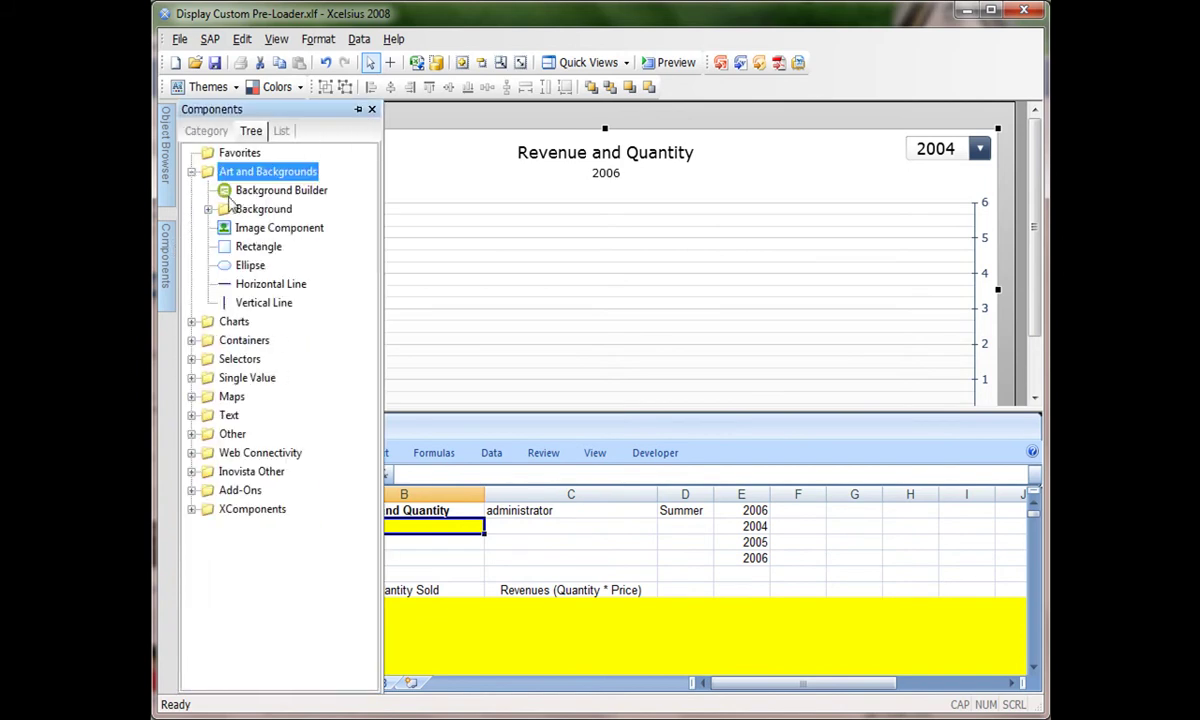
left_click(277, 224)
left_click(425, 168)
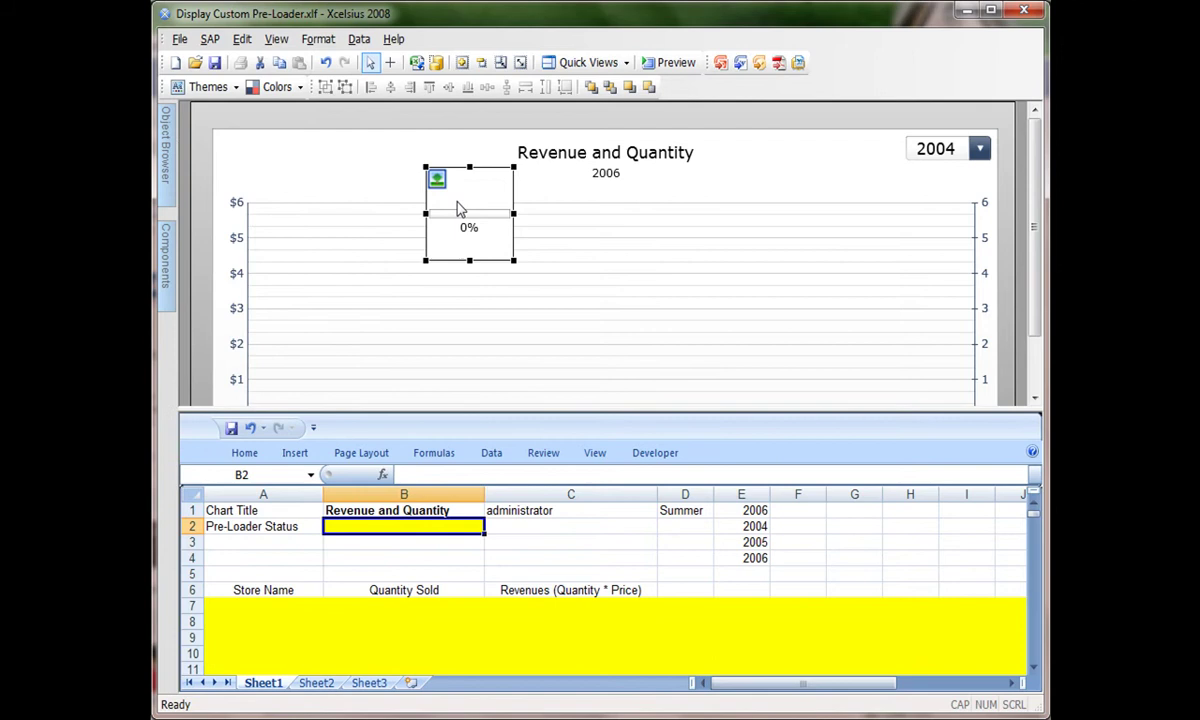
left_click_drag(428, 189, 302, 155)
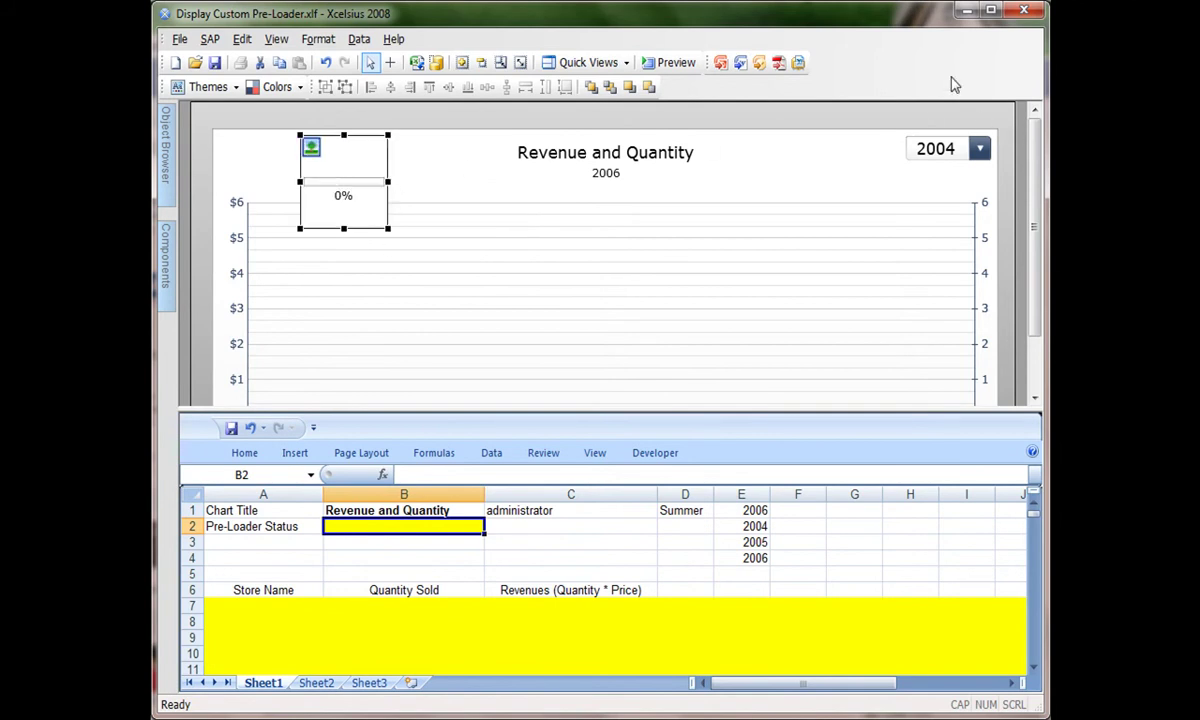
right_click(892, 74)
Step: Import Preloader.swf into Image Component 1 and nudge the spinner into position
left_click(958, 194)
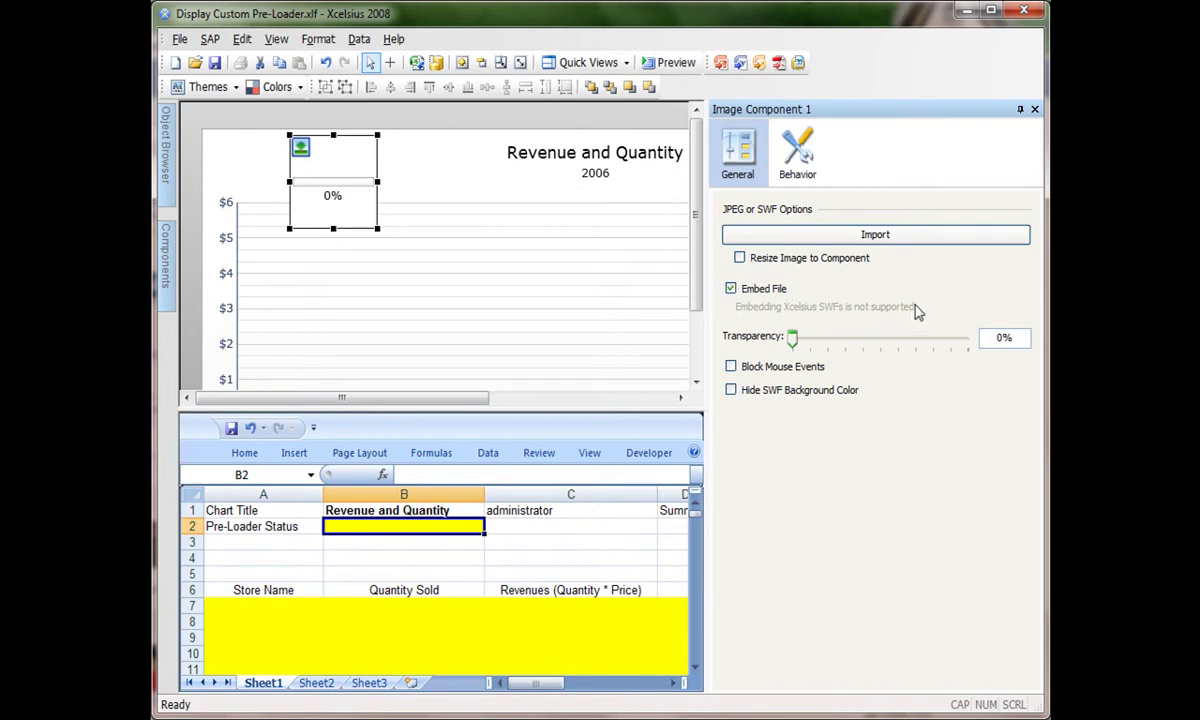
left_click(875, 240)
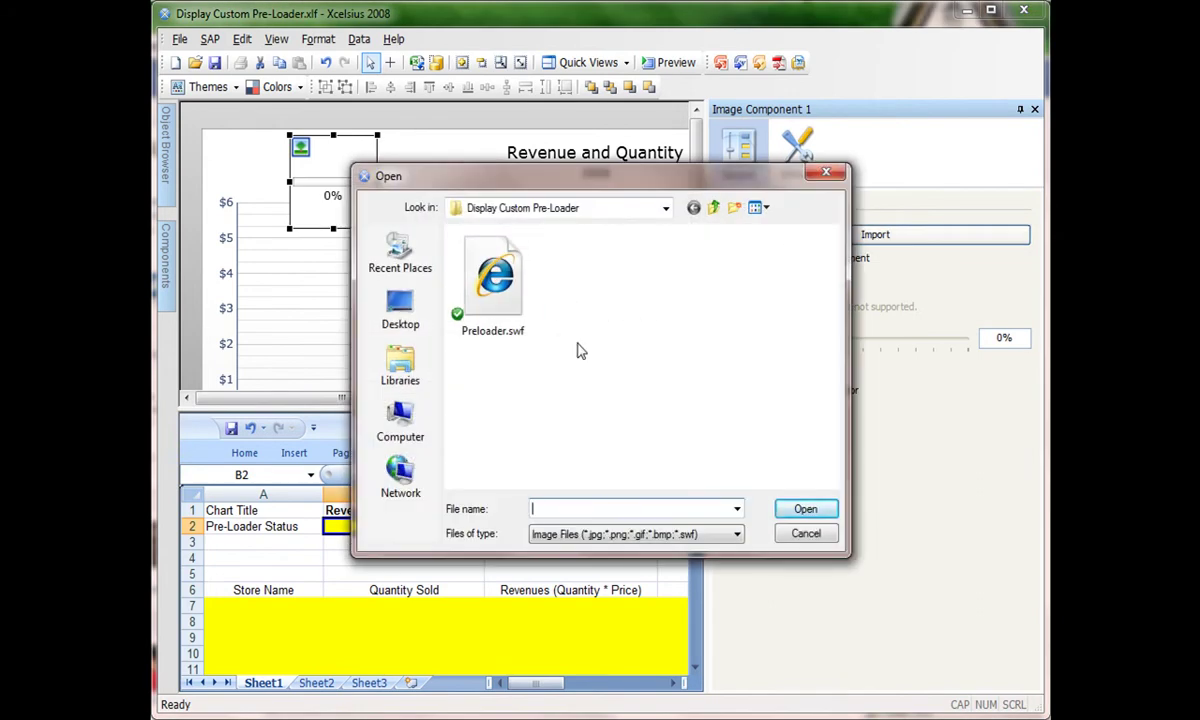
left_click(503, 310)
left_click_drag(588, 186, 634, 188)
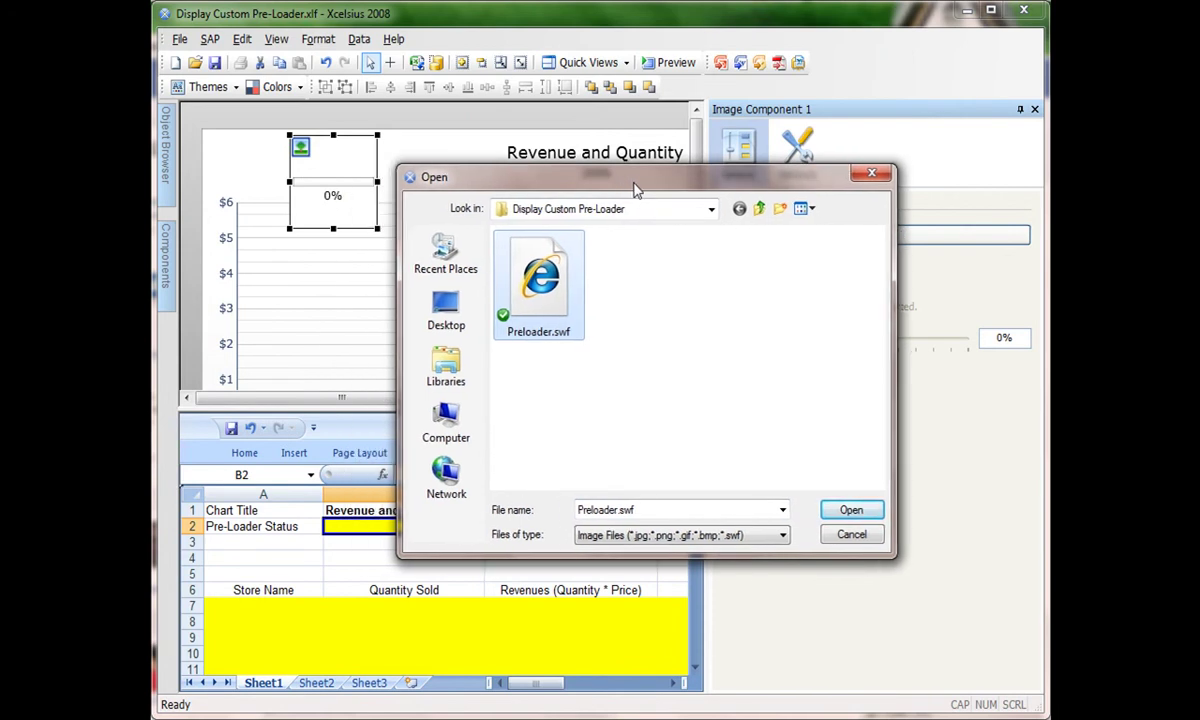
left_click(851, 511)
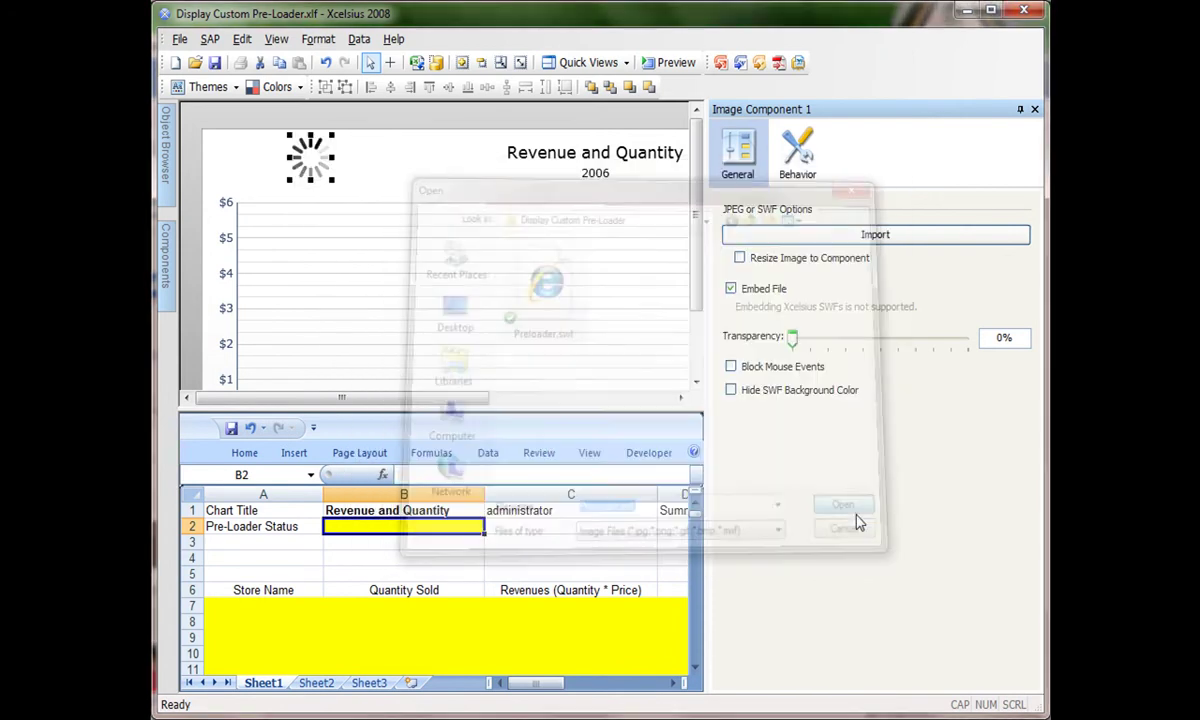
left_click_drag(310, 165, 313, 178)
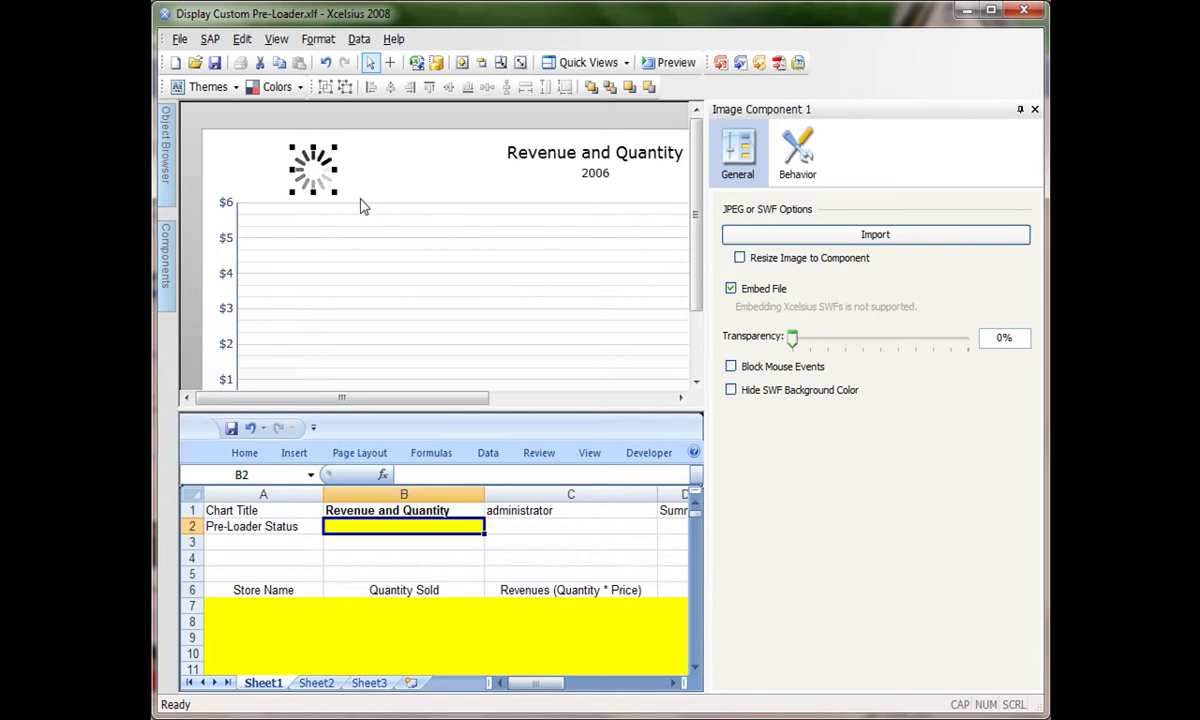
Step: Move the spinner into the chart's top-left corner and bind its dynamic visibility status to Sheet1!$B$2
left_click_drag(312, 178, 244, 178)
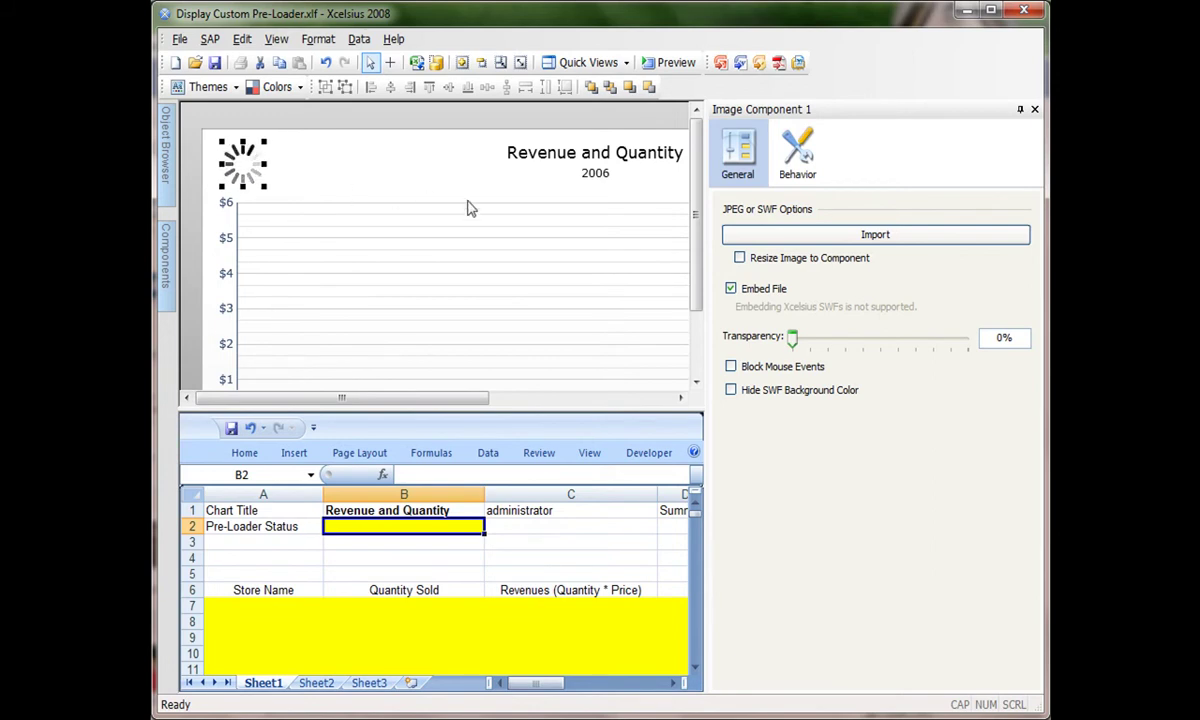
left_click(797, 160)
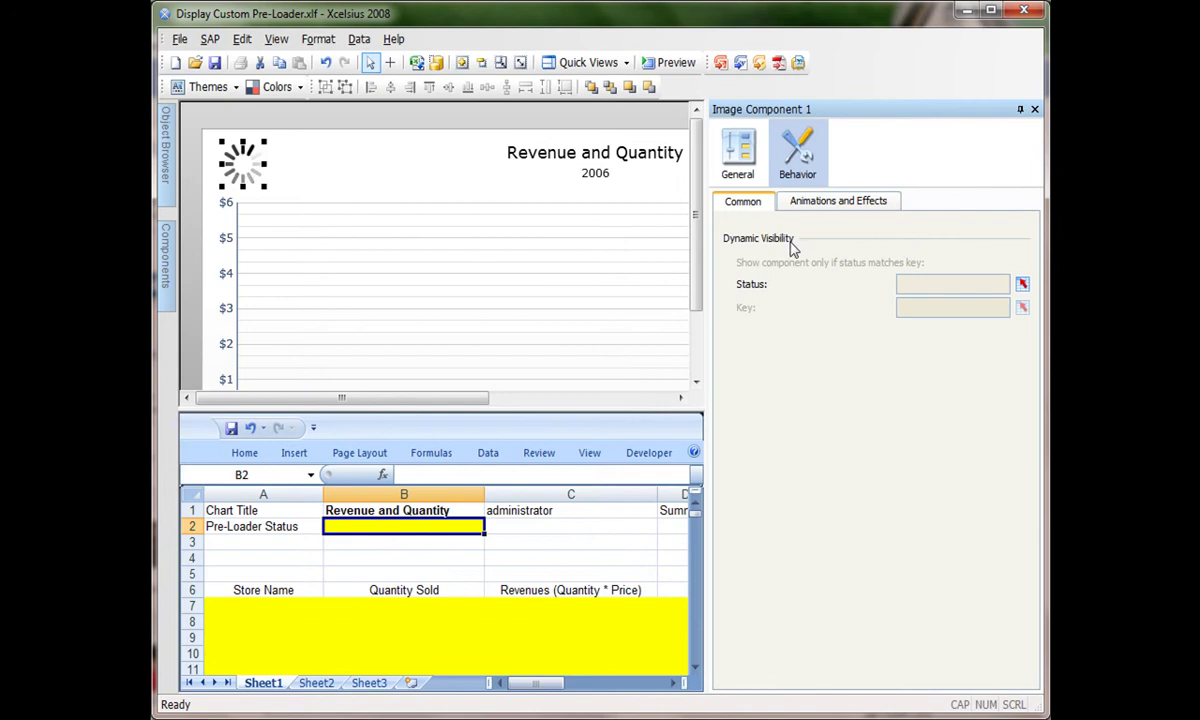
left_click(1022, 284)
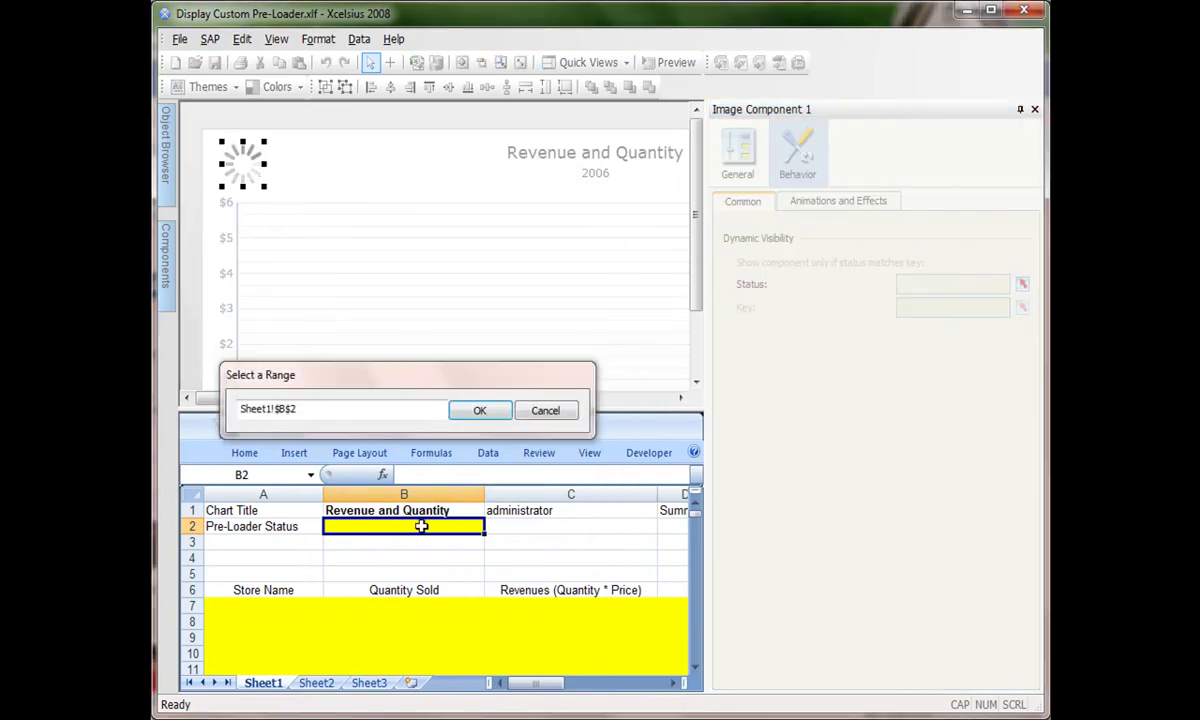
left_click(482, 411)
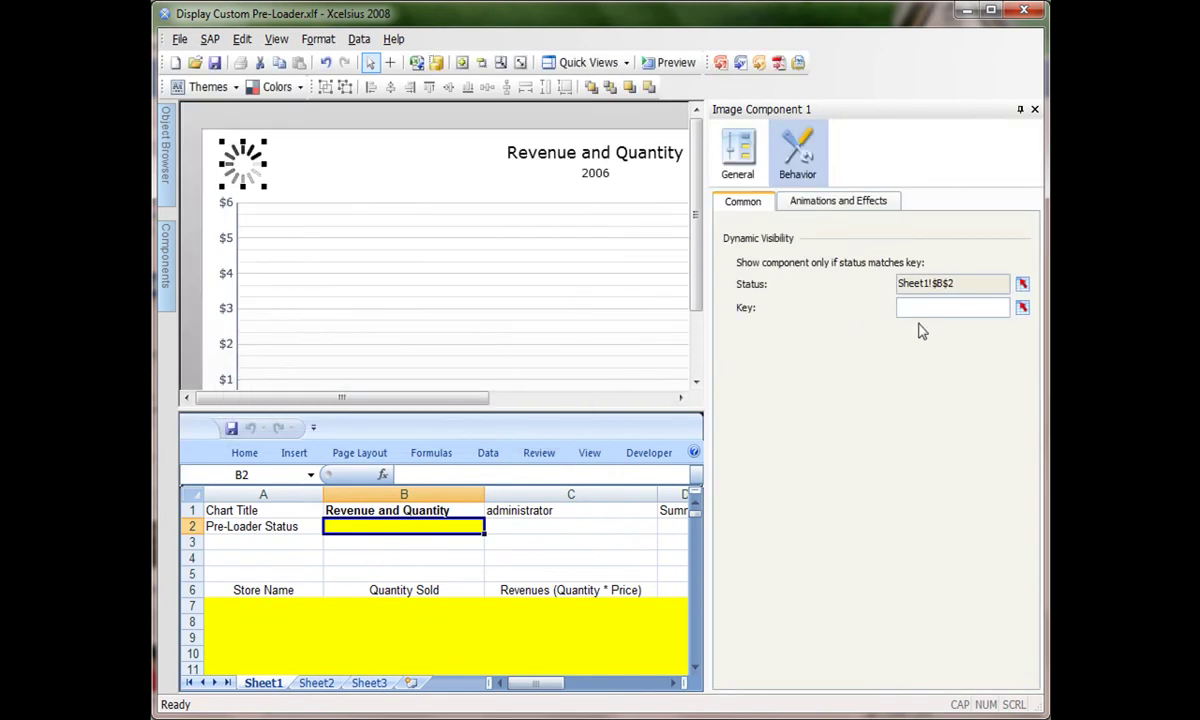
Step: Set the spinner's dynamic visibility key to 1
left_click(1022, 308)
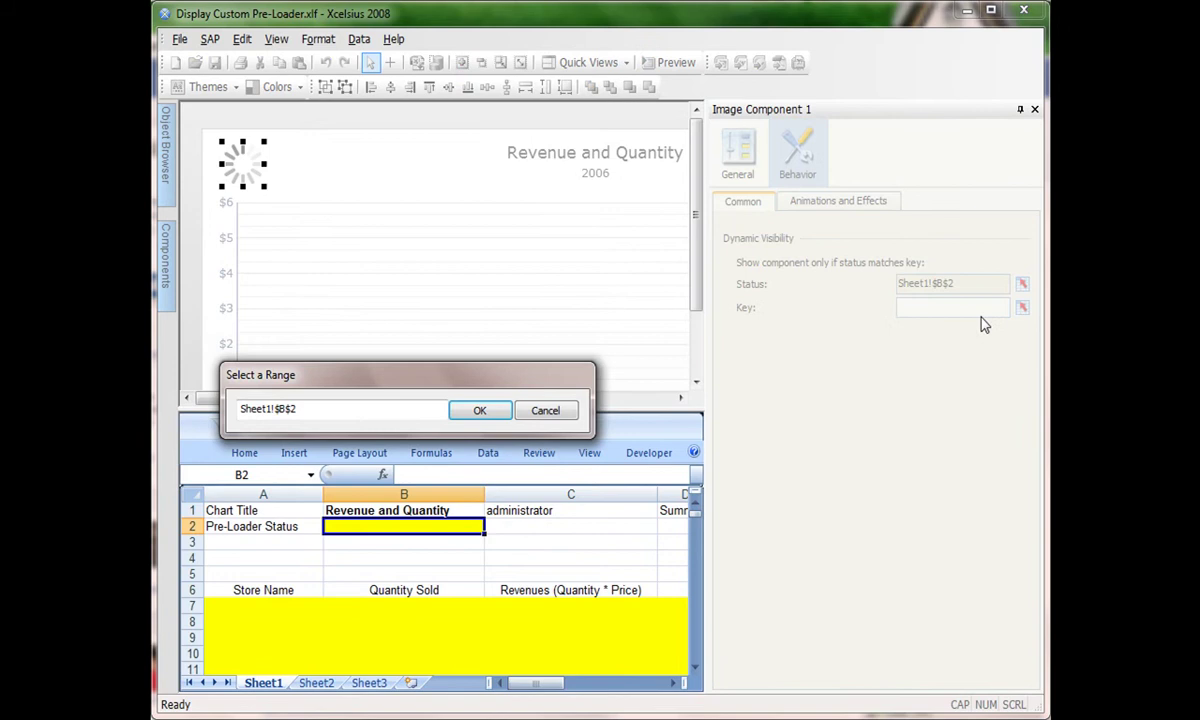
left_click(548, 411)
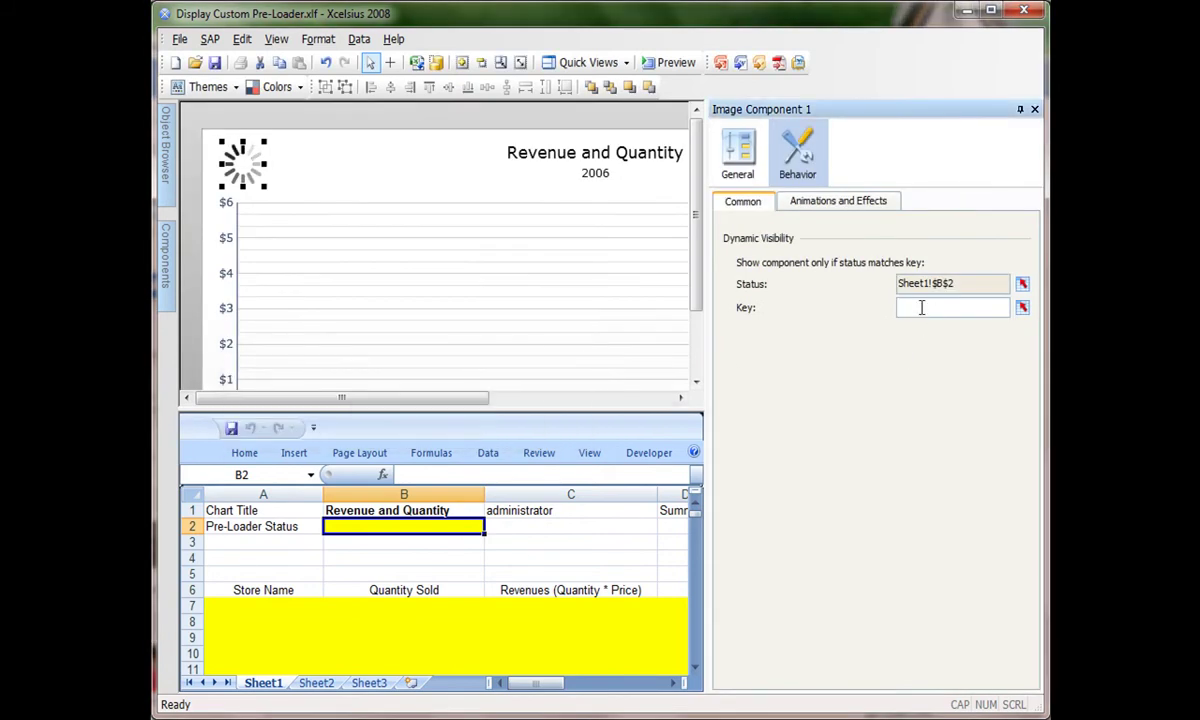
left_click(924, 307)
type("1")
Step: Preview the dashboard and let the 2004 Revenue and Quantity data load
left_click(670, 62)
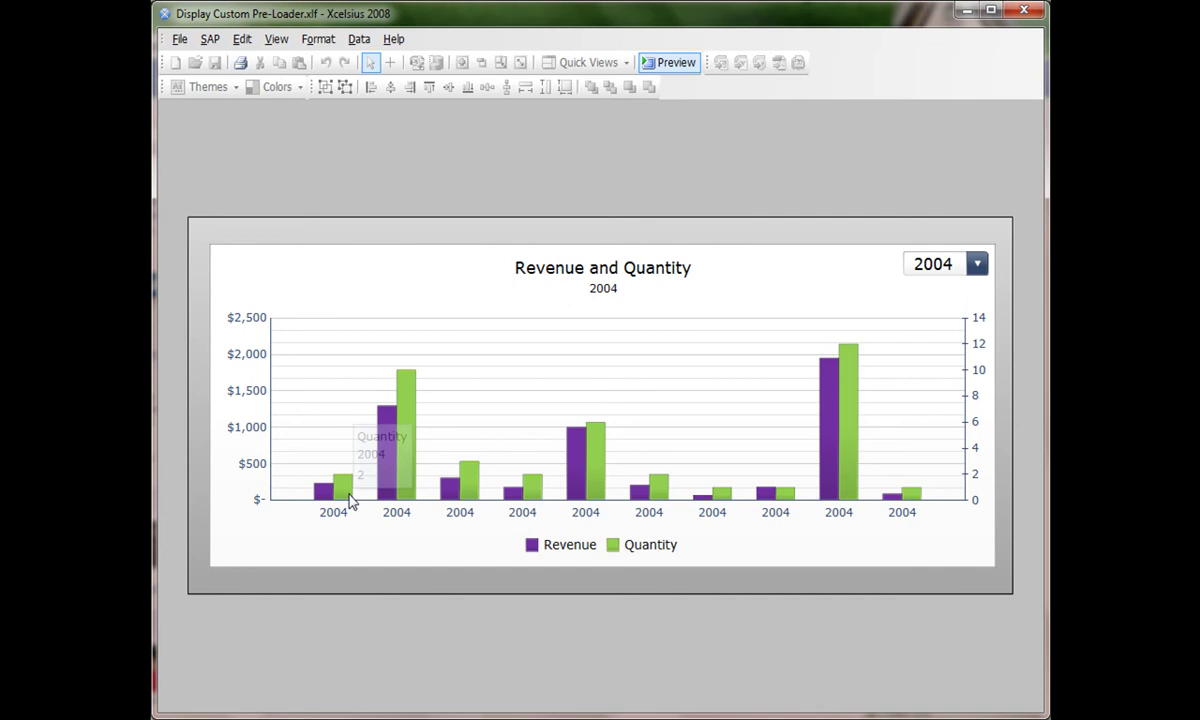
Step: Choose 2005 in the preview's year combo box so the spinner shows while its data loads
left_click(947, 275)
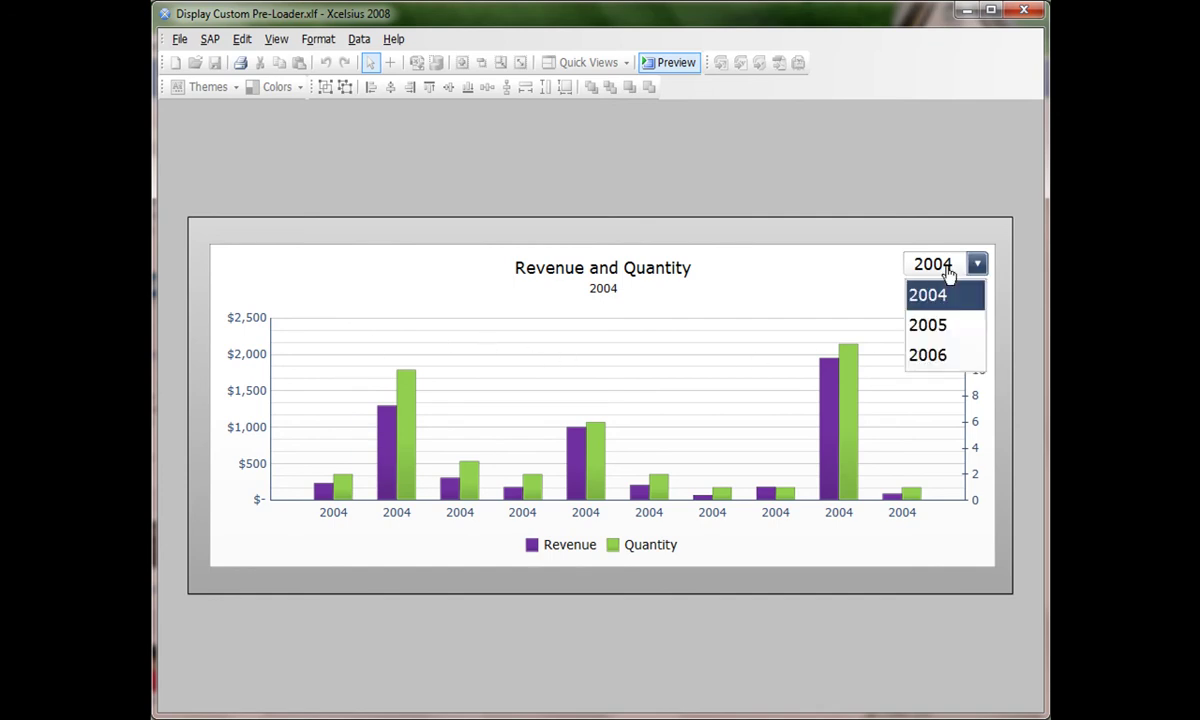
left_click(950, 328)
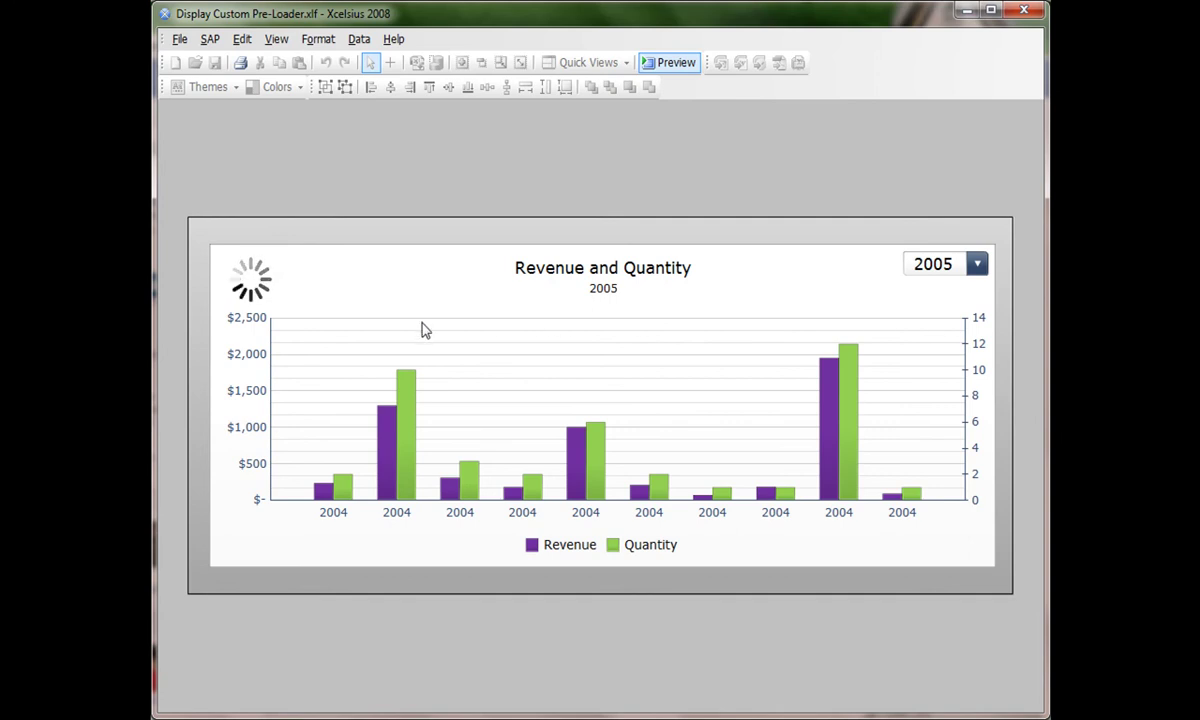